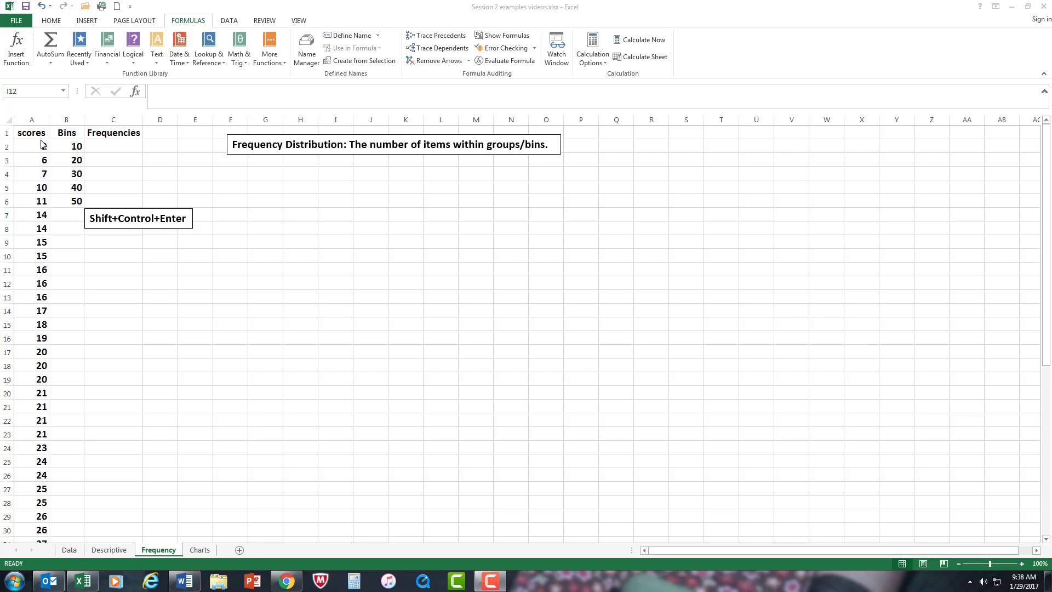
Check the Descriptive and Data sheets, then return to the Frequency sheet
click(110, 549)
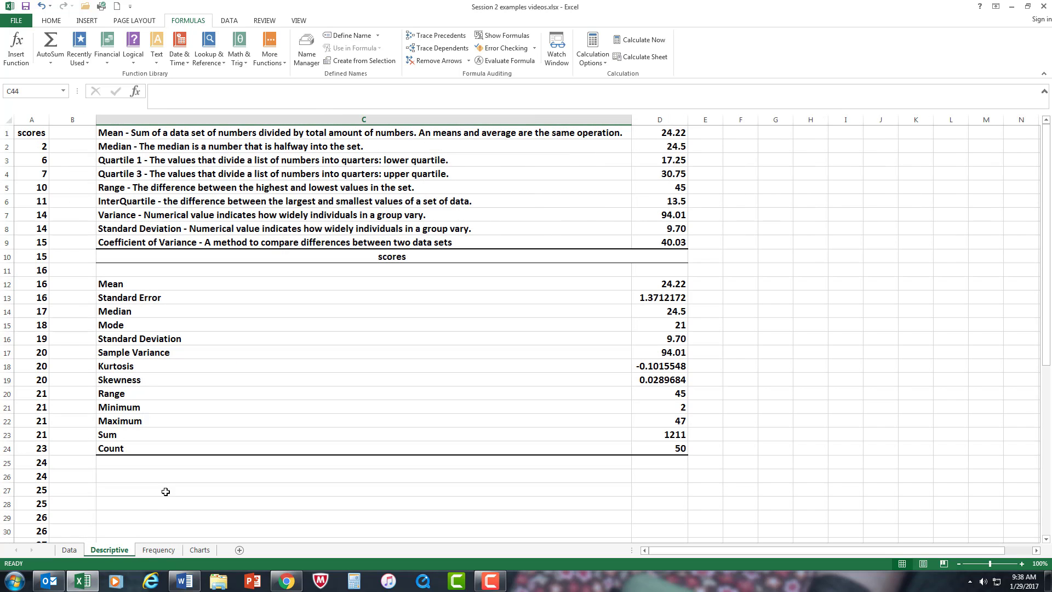
click(69, 549)
click(121, 200)
scroll(121, 202, up, 7)
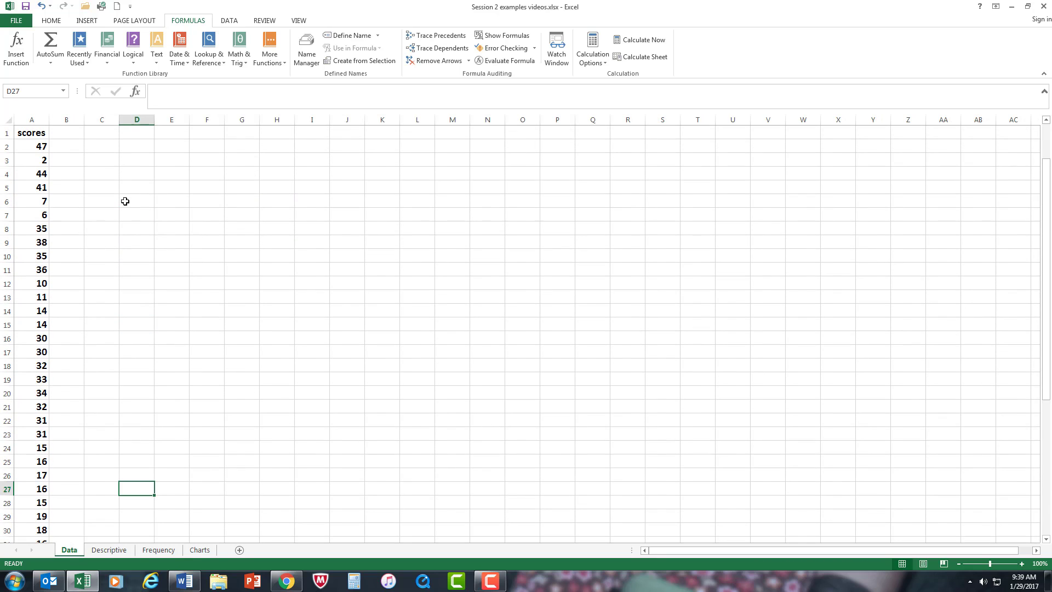
click(158, 549)
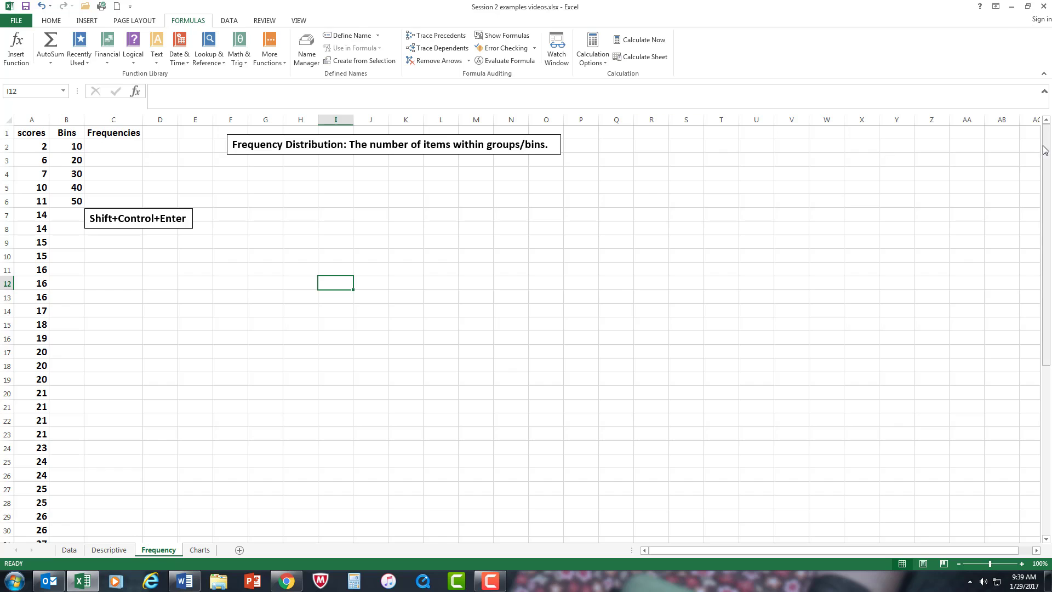
mouse_move(1044, 150)
mouse_down()
mouse_move(1051, 337)
mouse_move(1046, 137)
mouse_up()
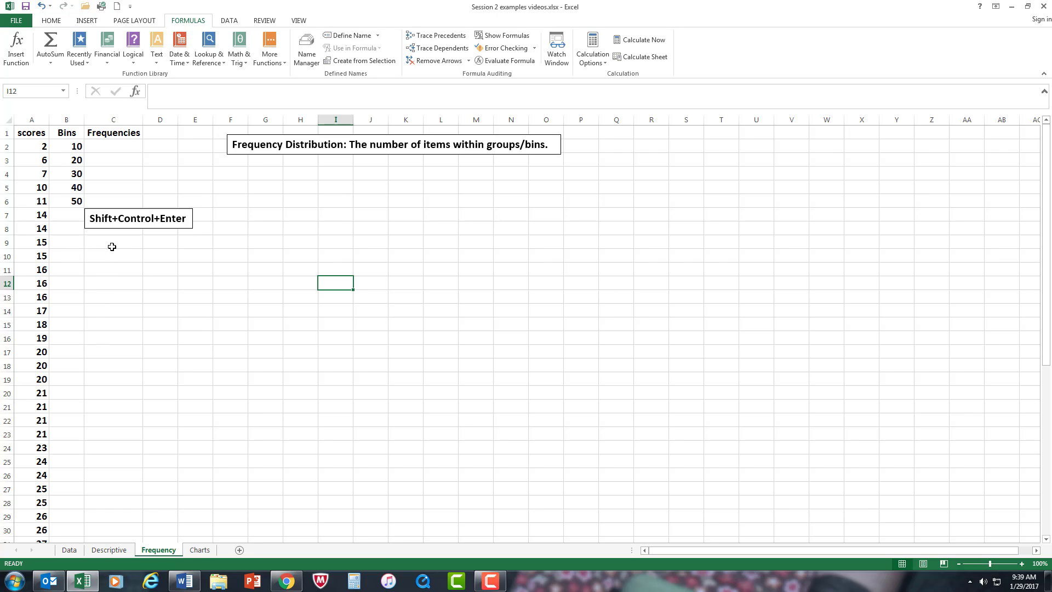
Enter the bin-width formula =(47-2)/5 in B9, giving 9, and type 10 in B10
click(75, 242)
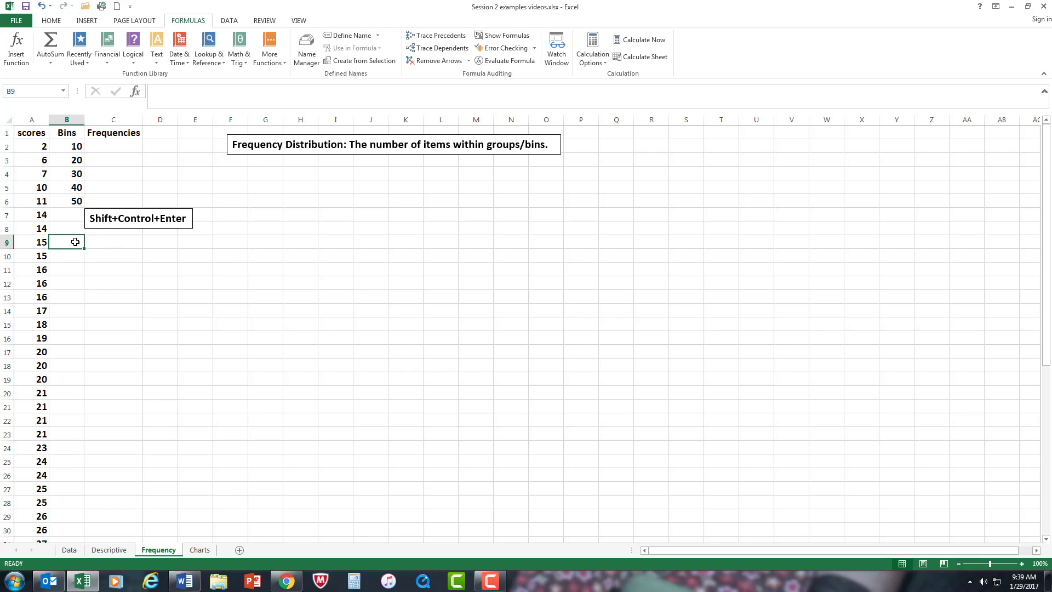
text(=)
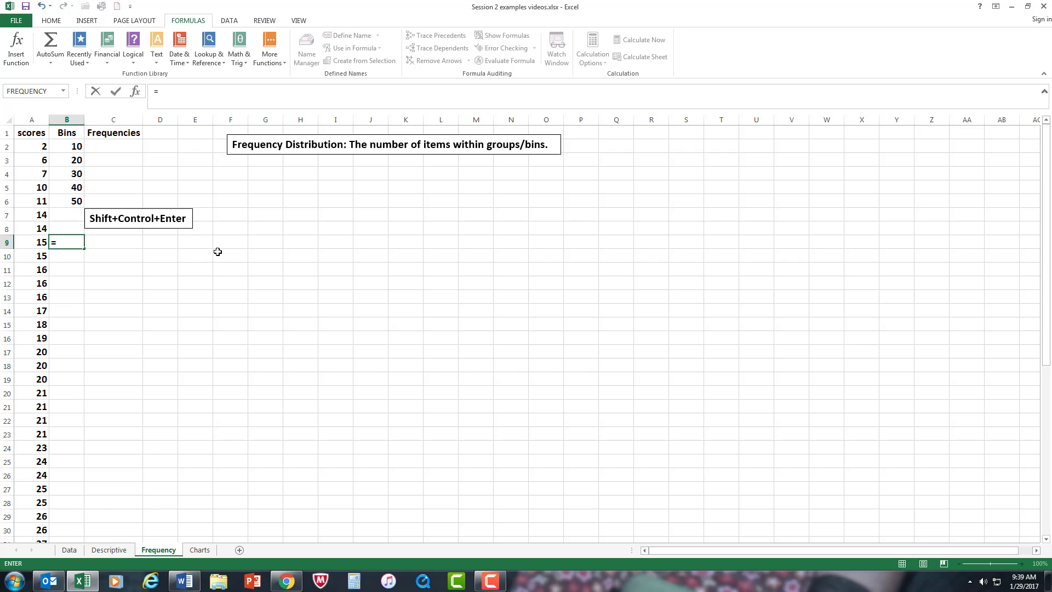
text(()
scroll(139, 315, down, 8)
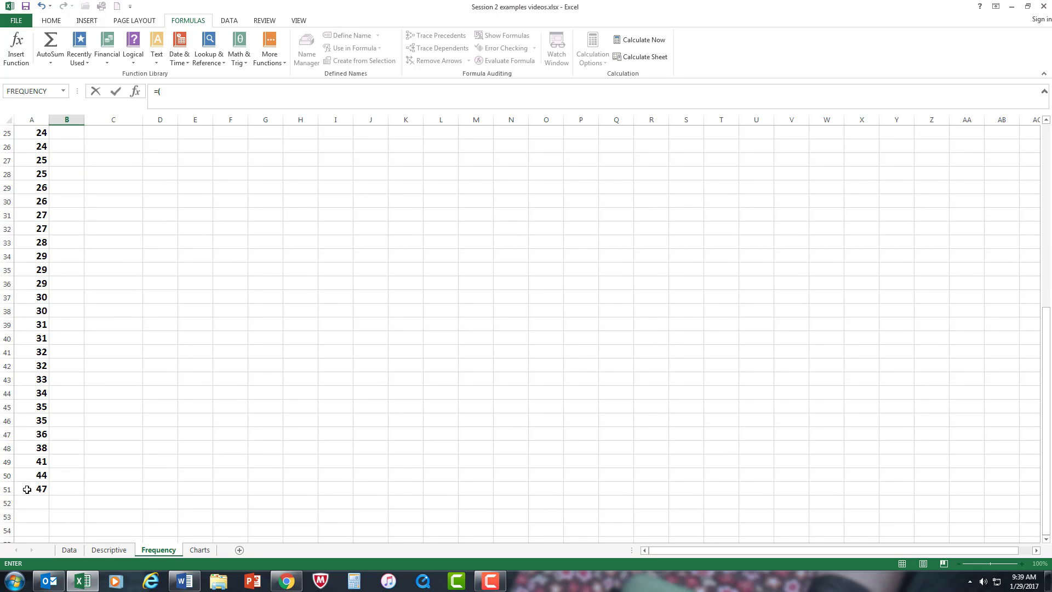
scroll(175, 441, up, 3)
scroll(175, 441, up, 4)
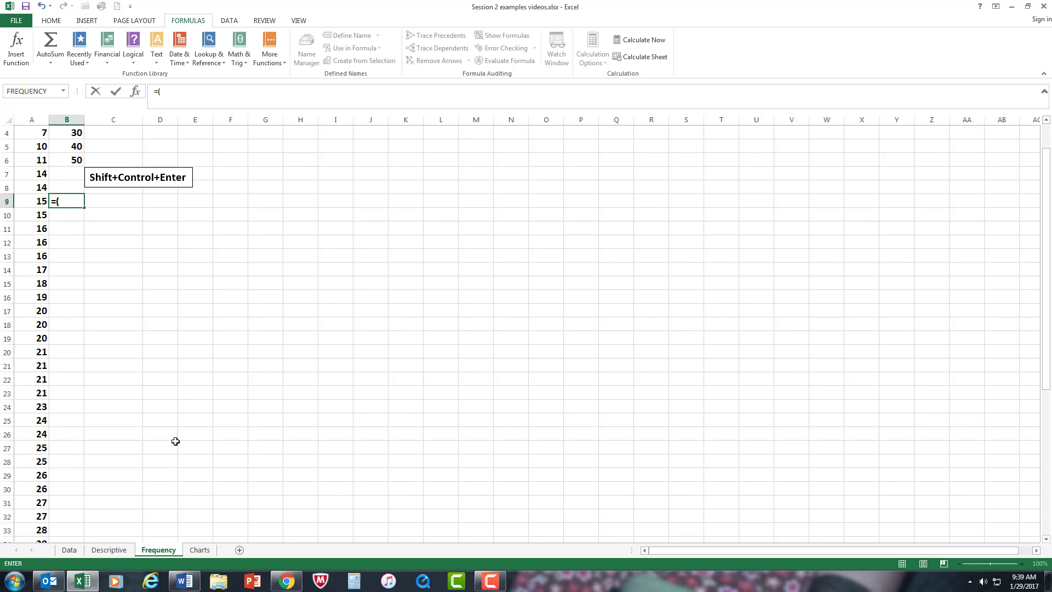
text(47-)
scroll(175, 441, up, 1)
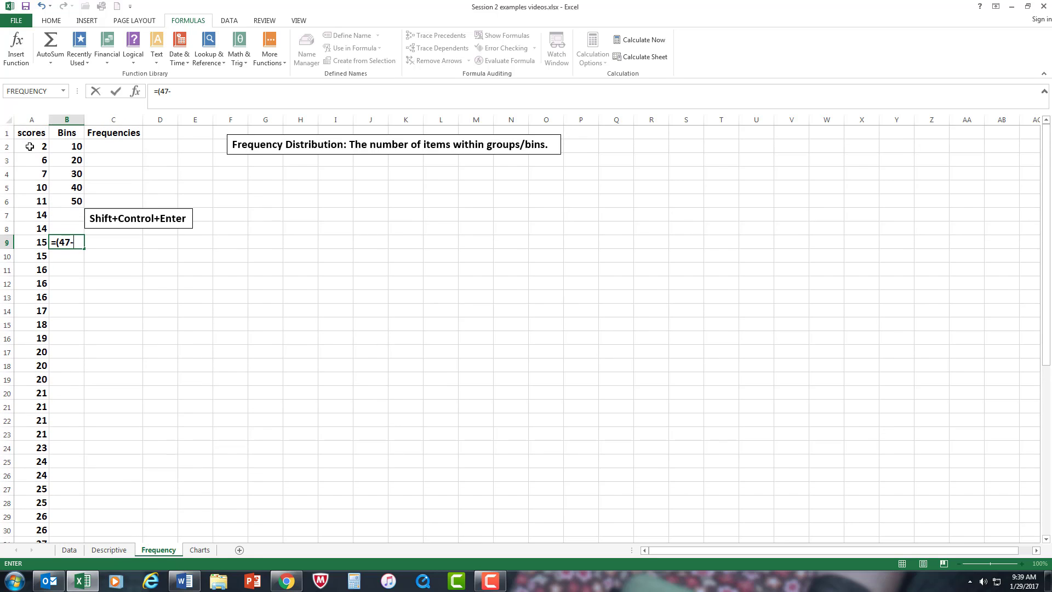
text(2))
text(5)
key(Return)
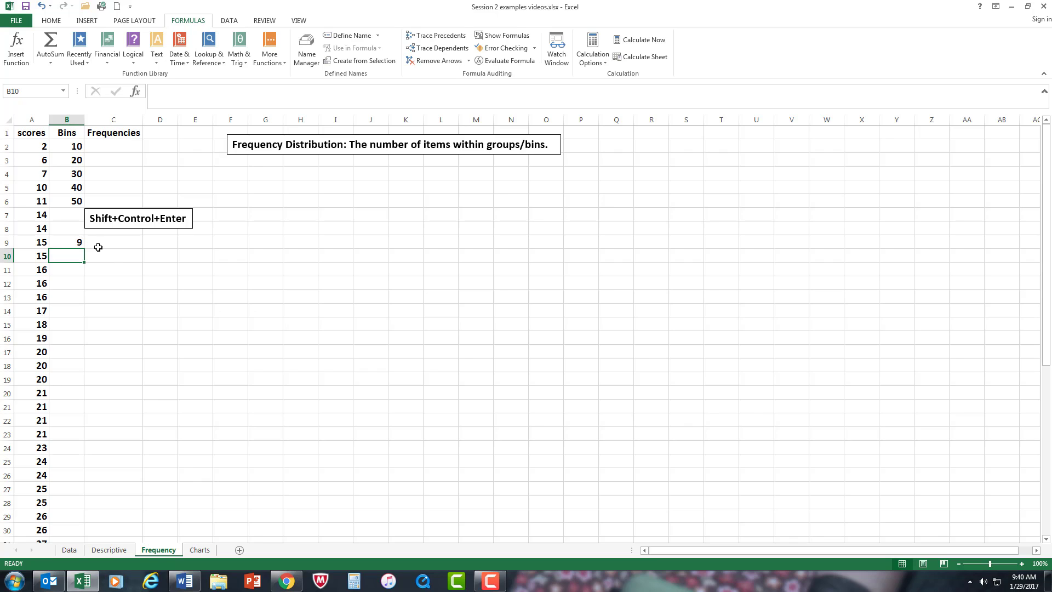
text(10)
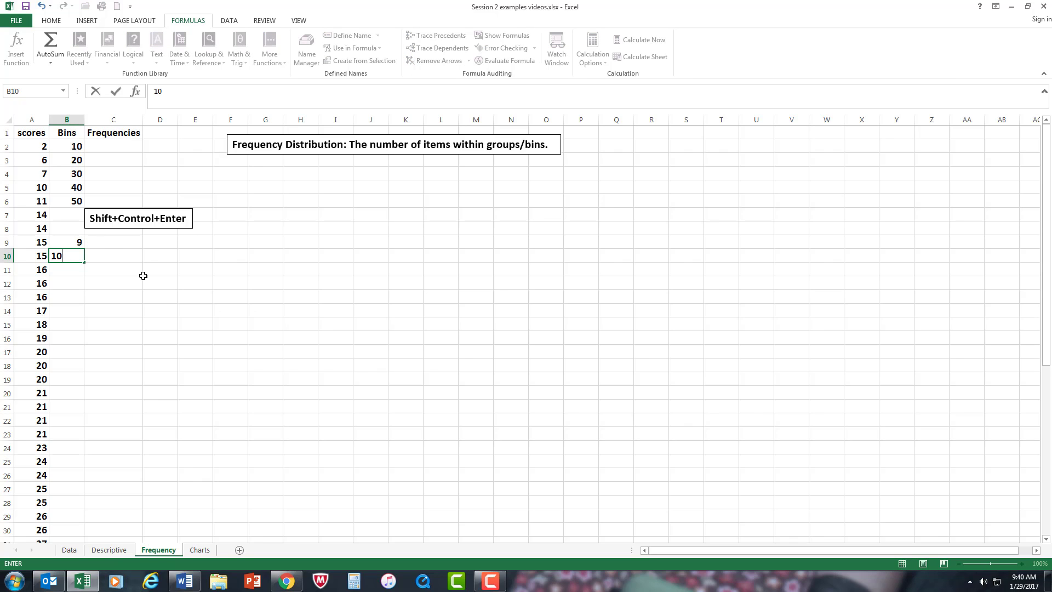
click(173, 296)
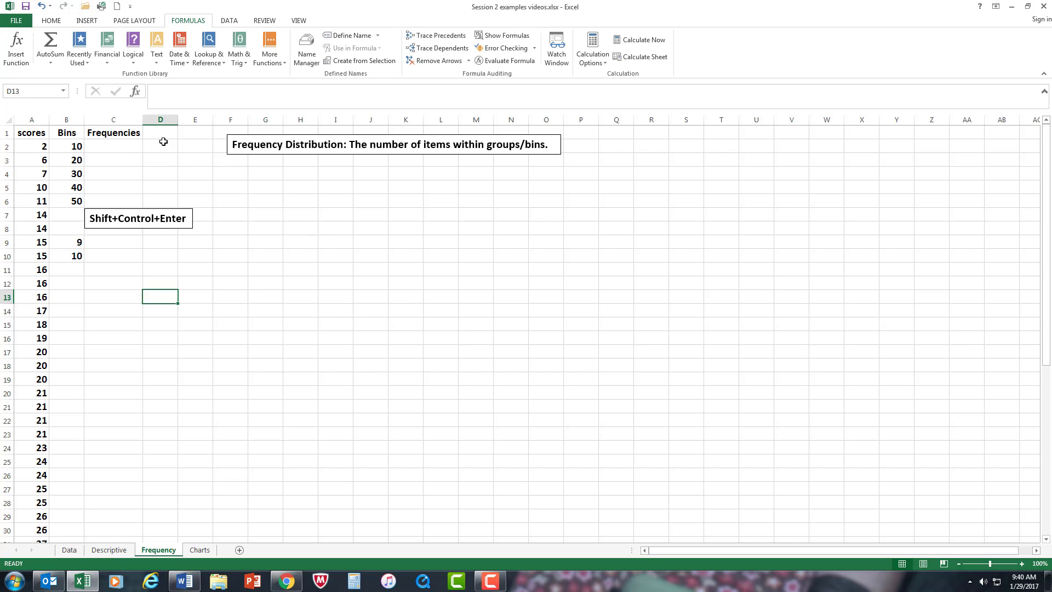
click(121, 144)
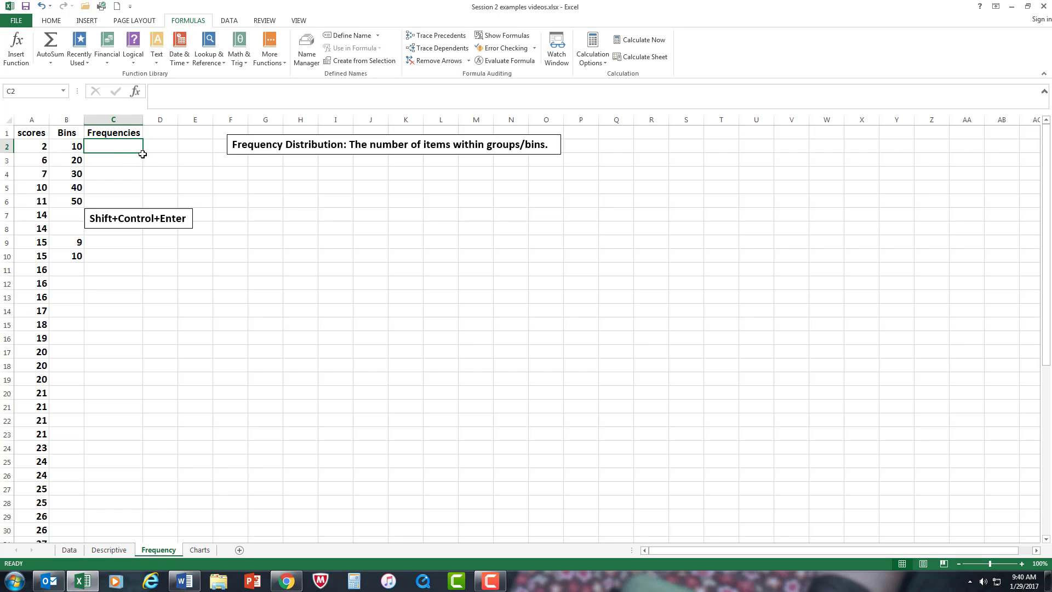
Select C2:C6 and insert the Statistical FREQUENCY function
drag(142, 156, 145, 200)
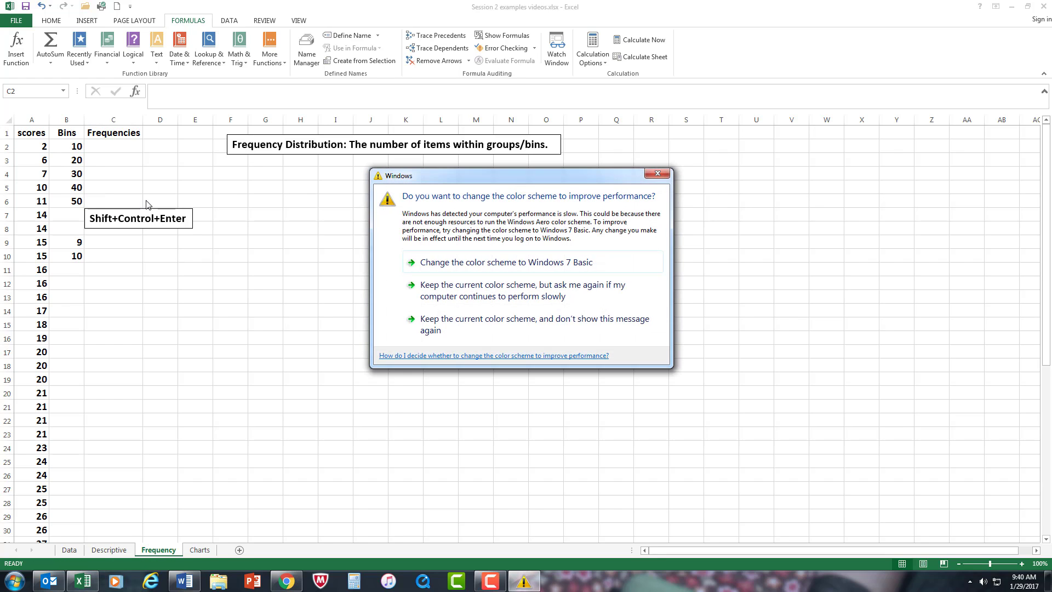
click(660, 176)
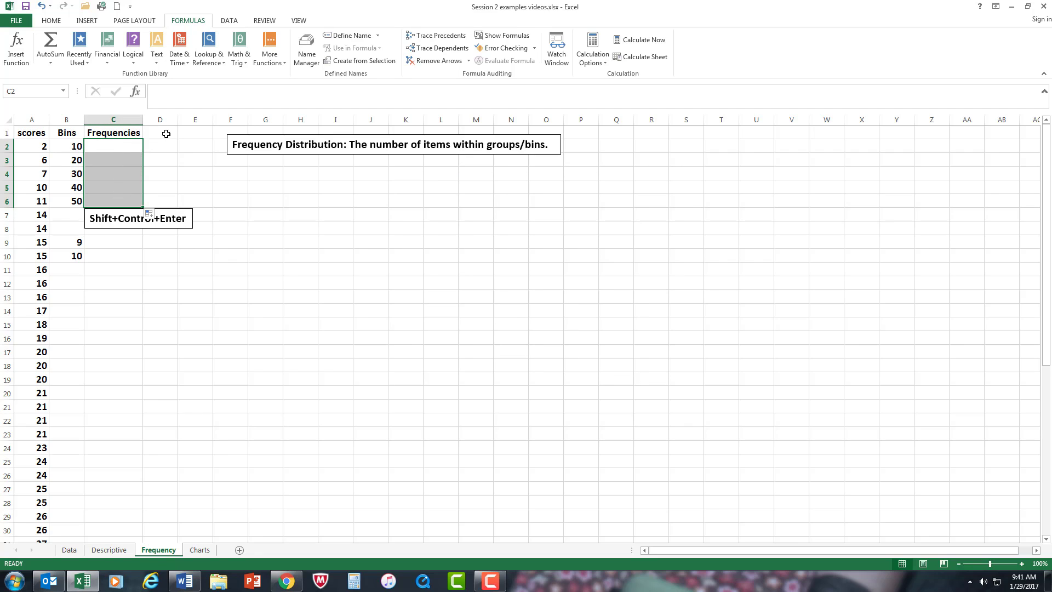
click(284, 62)
mouse_move(284, 75)
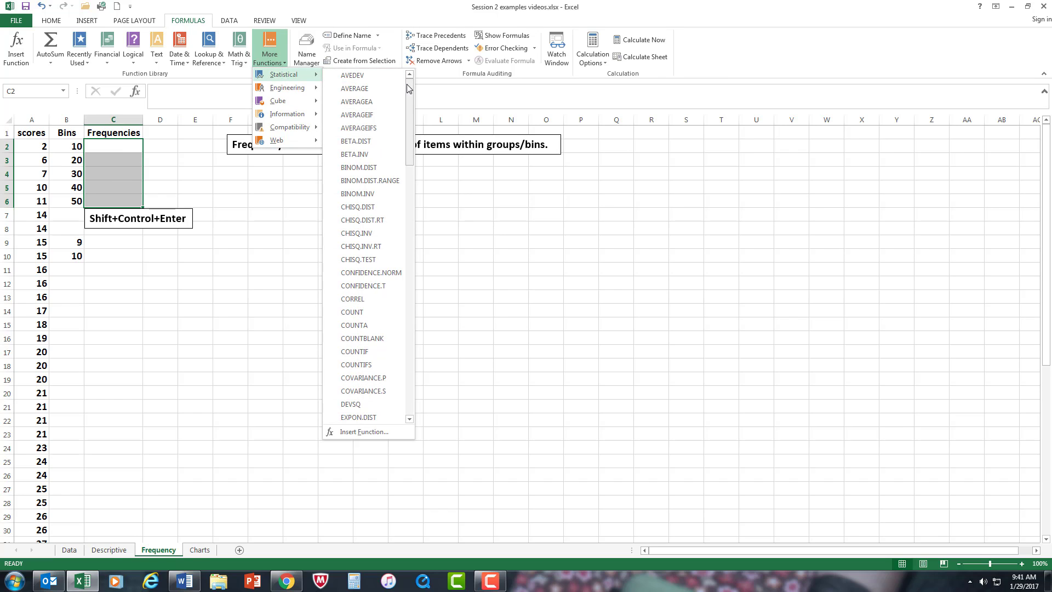
drag(407, 89, 412, 156)
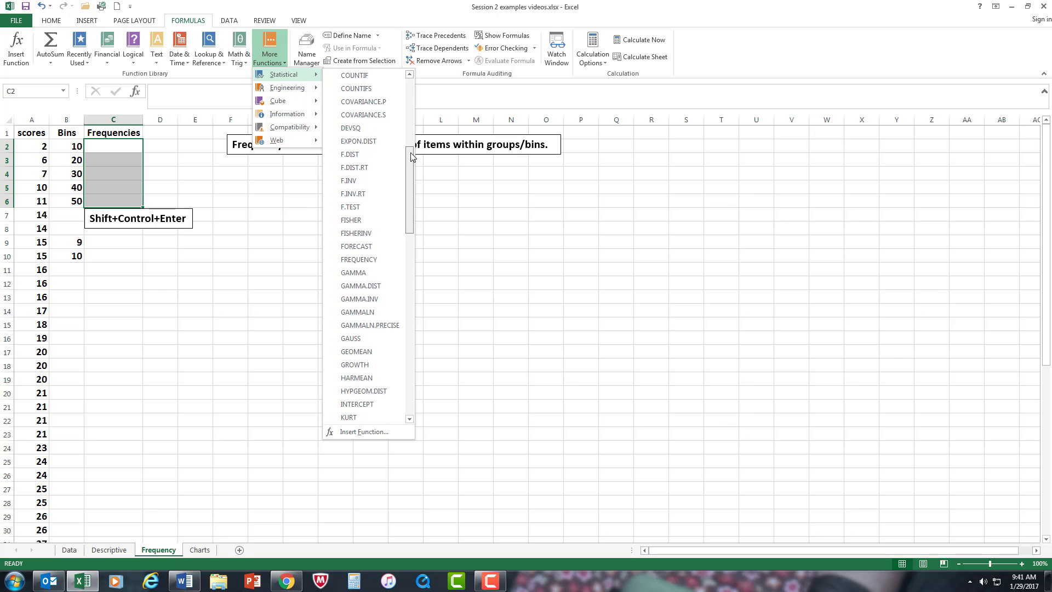
click(369, 264)
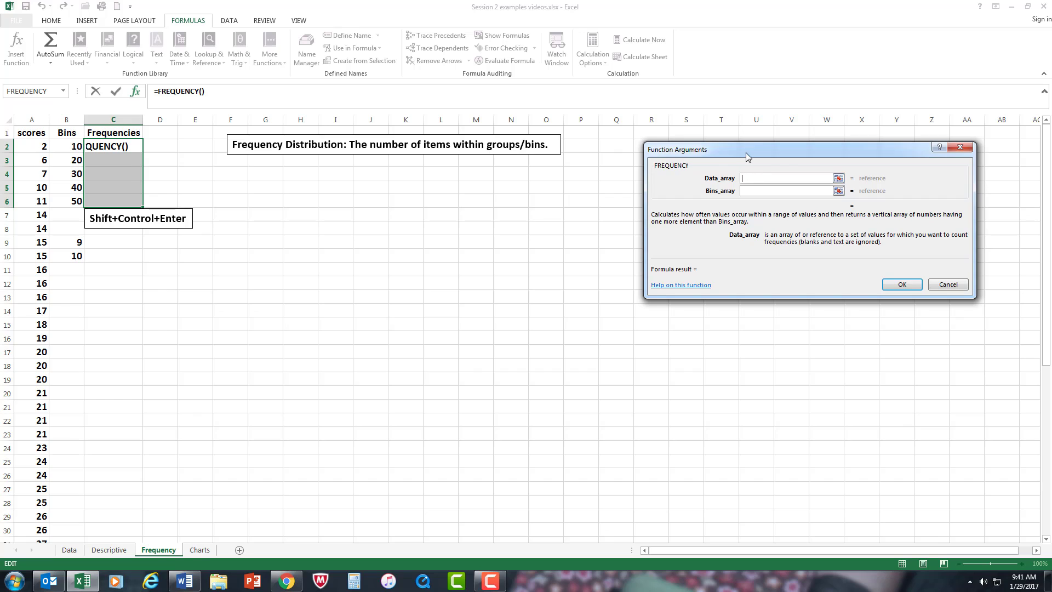
Set FREQUENCY's data array to scores A2:A51 and its bins array to B2:B6
drag(745, 156, 320, 176)
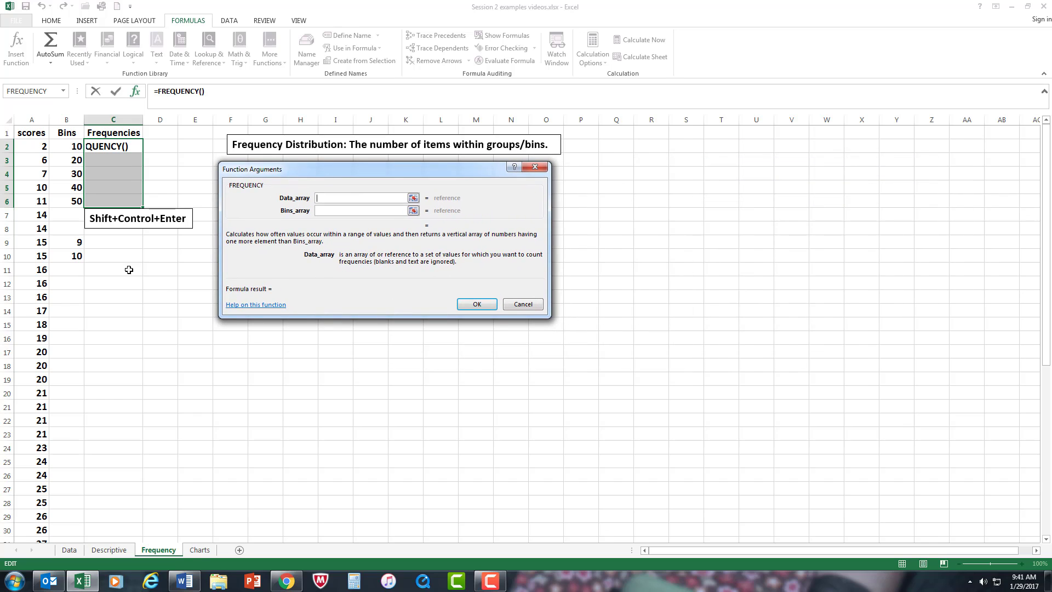
click(33, 146)
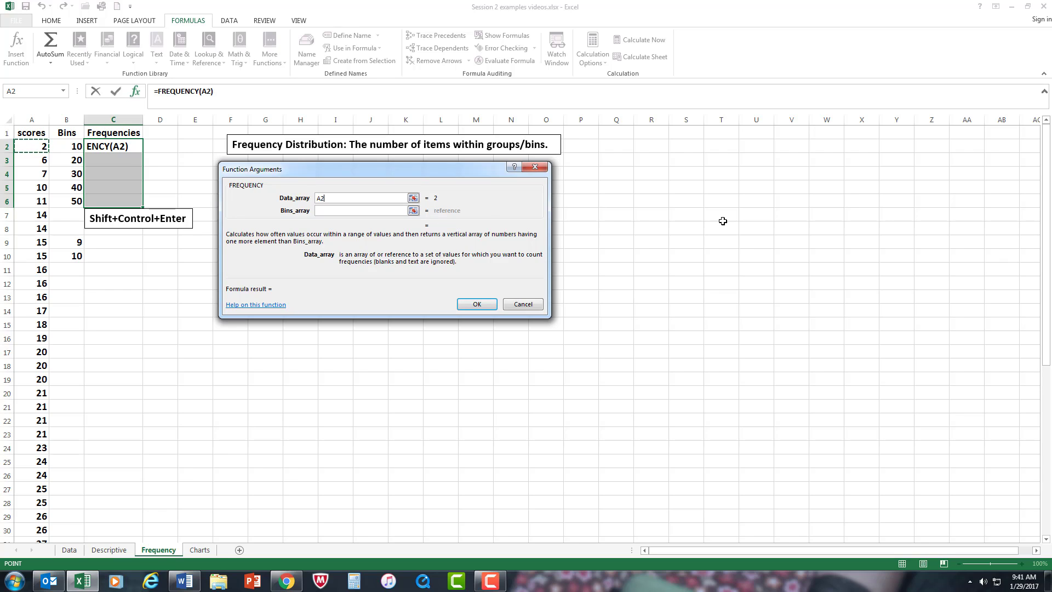
key(ctrl+shift+Down)
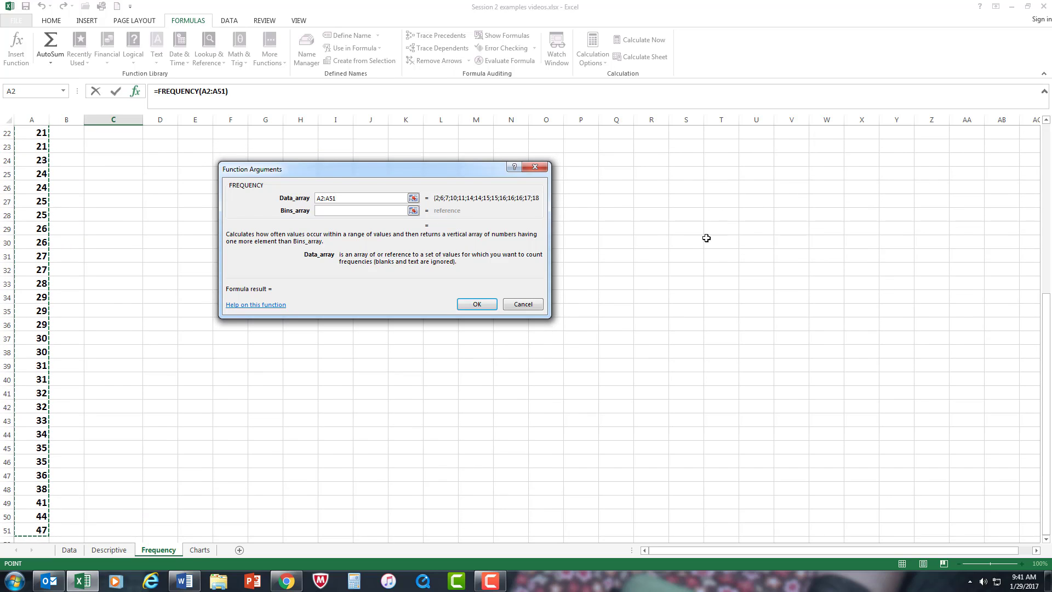
click(348, 209)
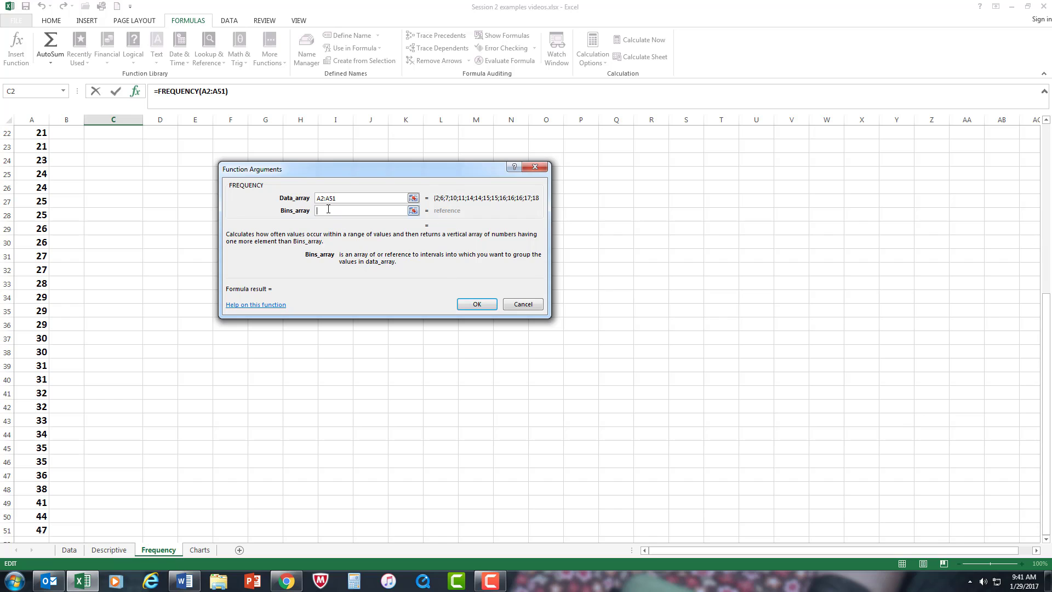
drag(1048, 313, 1049, 135)
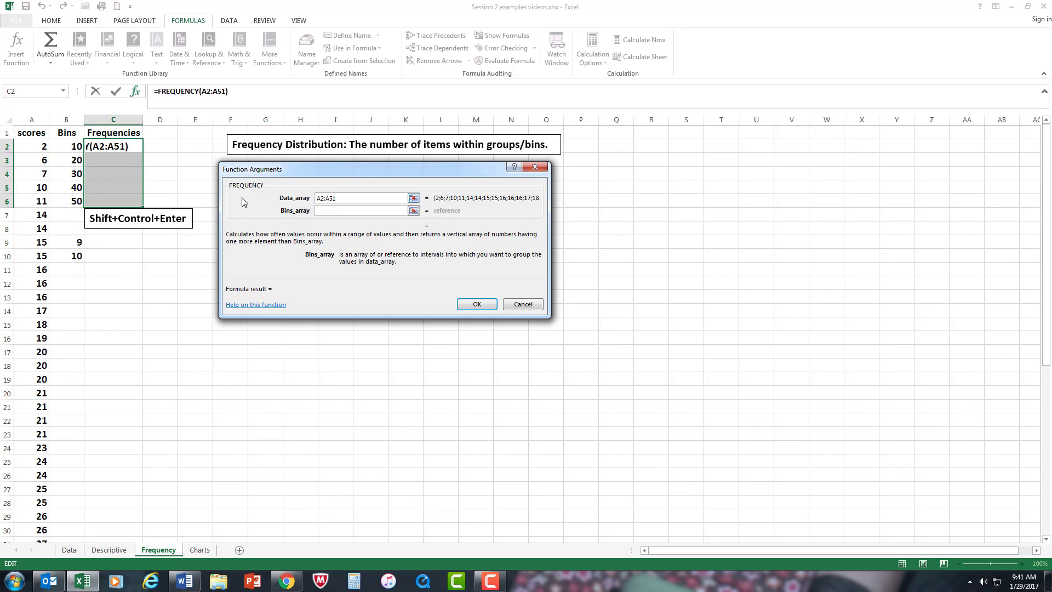
click(74, 145)
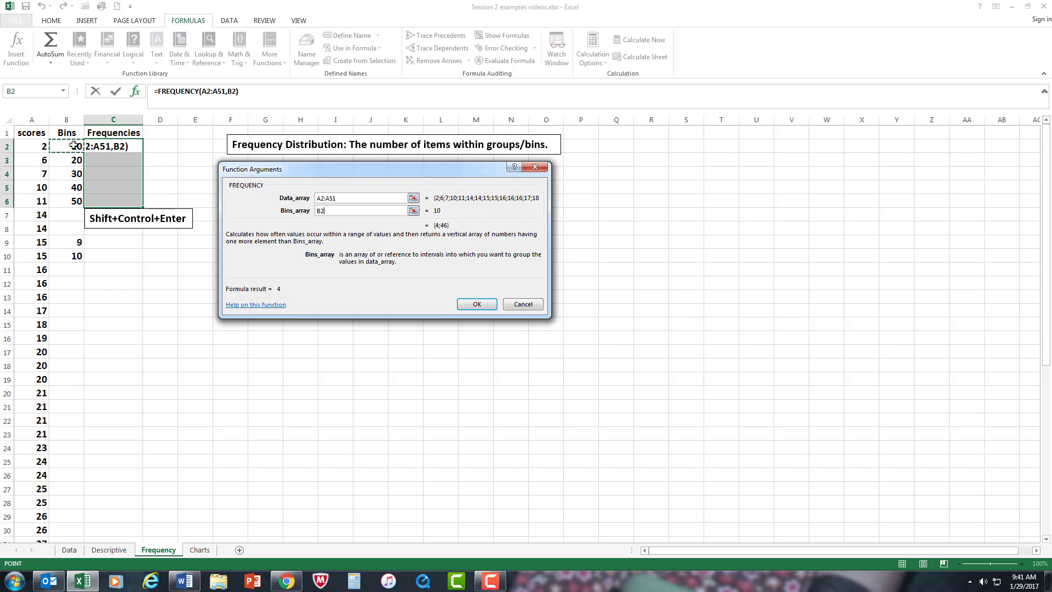
key(shift+Down)
key(shift+Down)
key(shift+Down)
key(shift+Down)
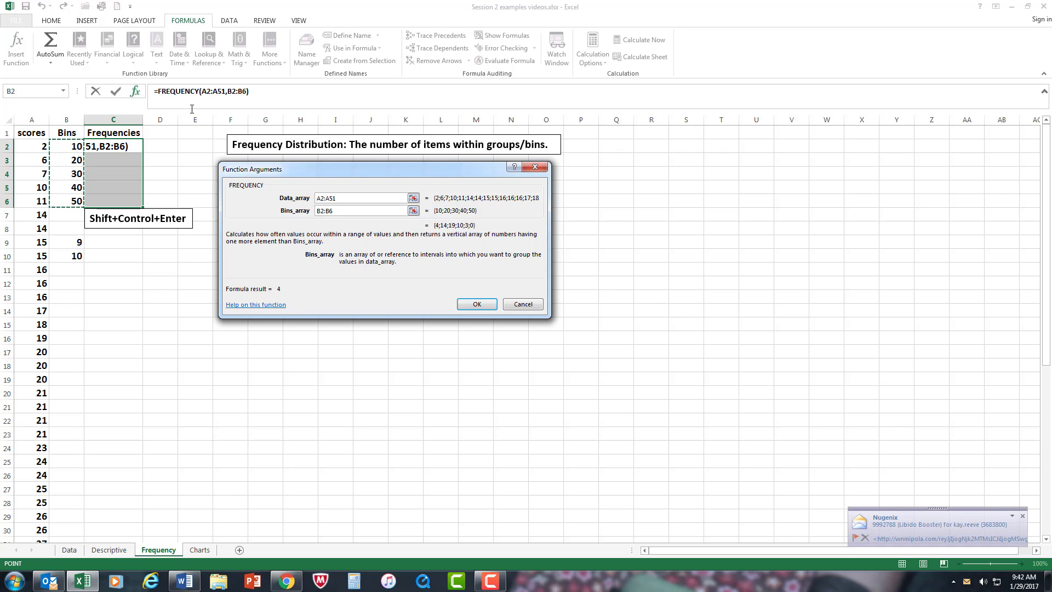
key(ctrl+shift+Return)
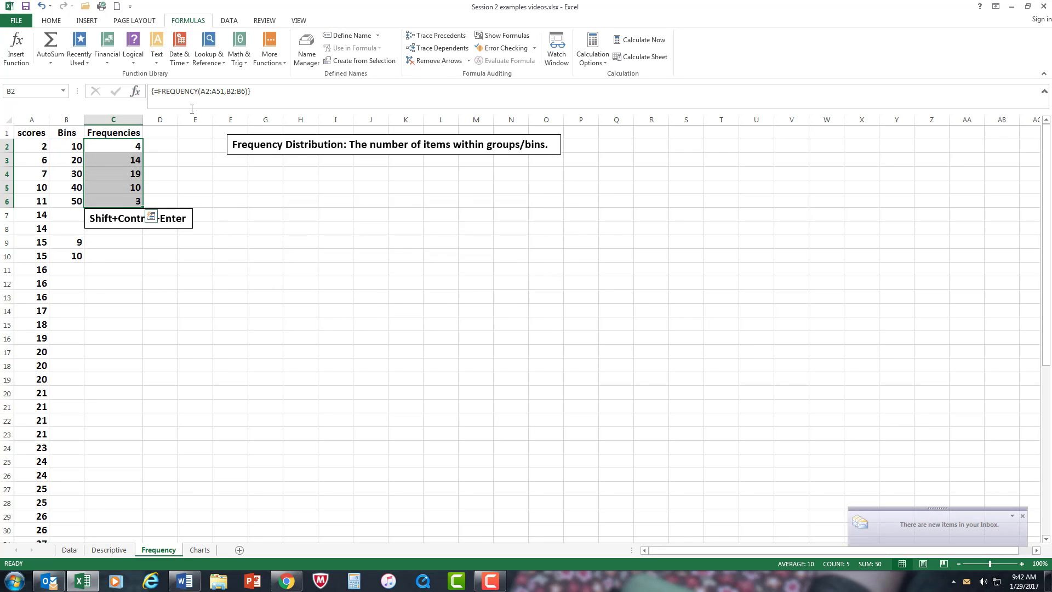
click(268, 187)
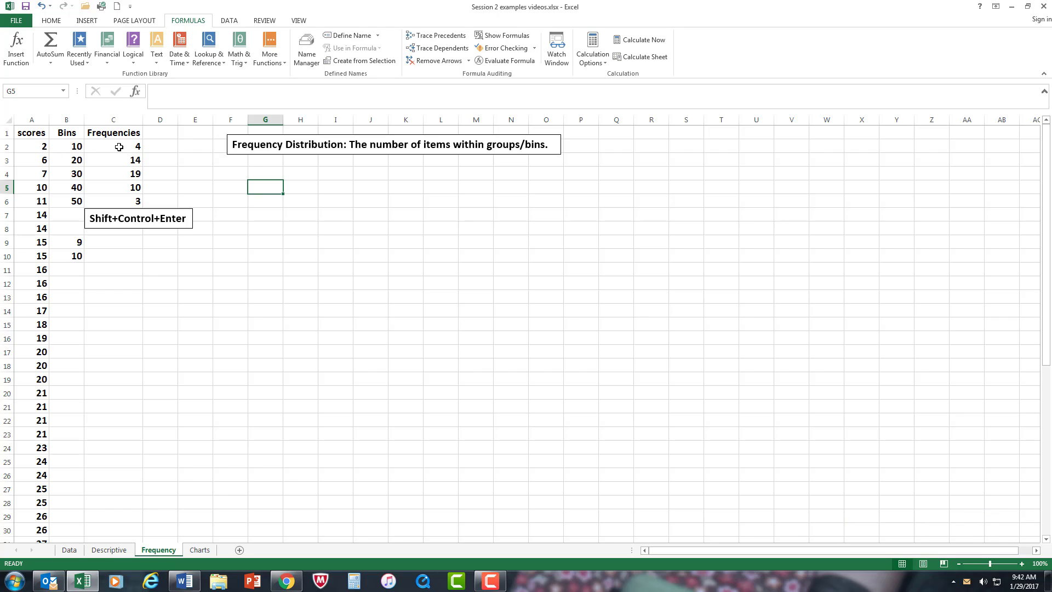
drag(47, 147, 46, 187)
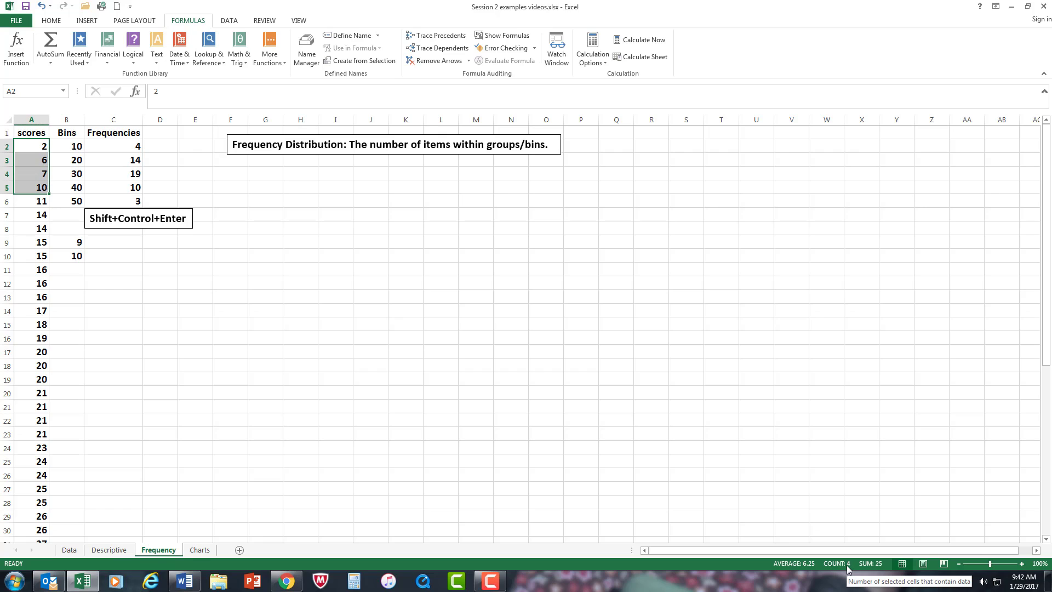
click(243, 308)
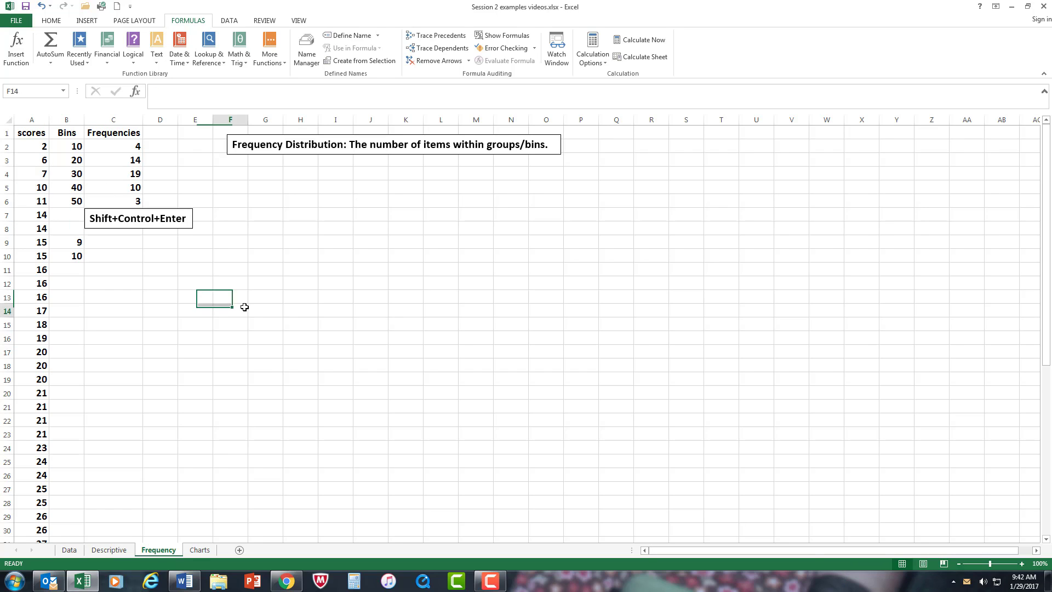